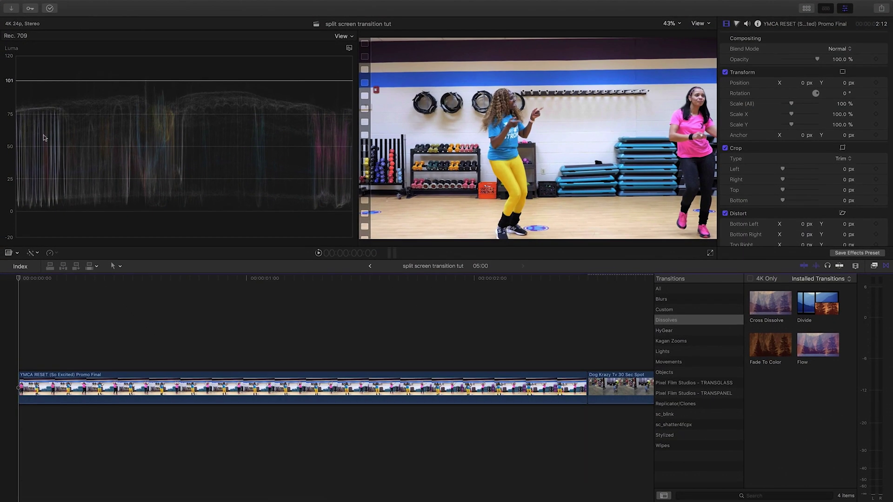
Stack the Dog Krazy clip above the YMCA clip at the start of the timeline and disable it.
key(super+minus)
key(super+minus)
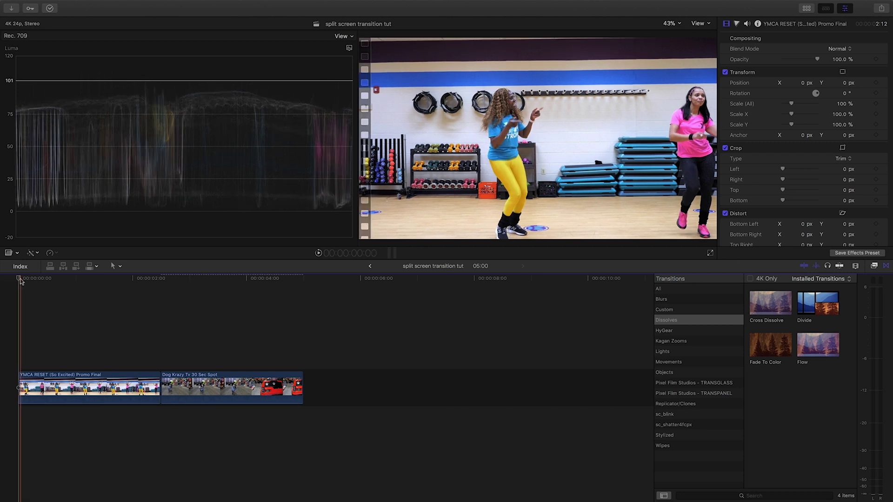
drag(23, 280, 1, 294)
drag(177, 384, 41, 344)
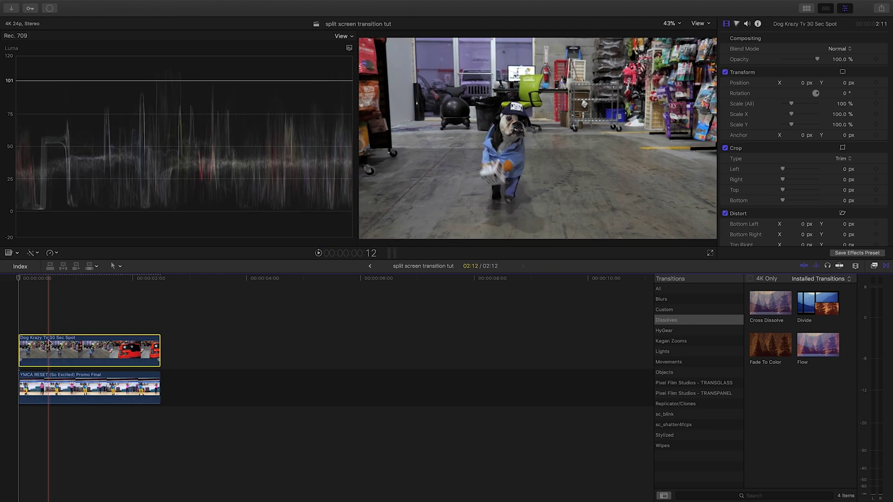
key(v)
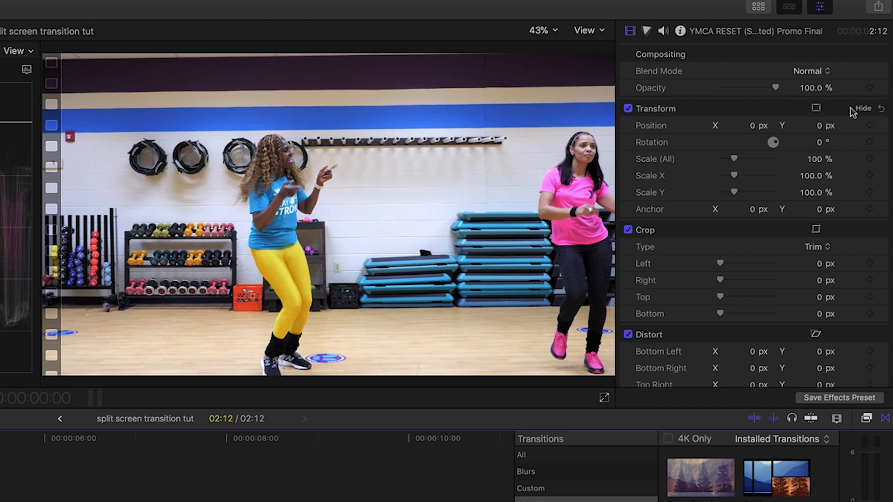
Animate the YMCA clip's X position with keyframes from 0 px at the start to -3913 px at 1:17.
click(860, 108)
click(861, 109)
click(870, 125)
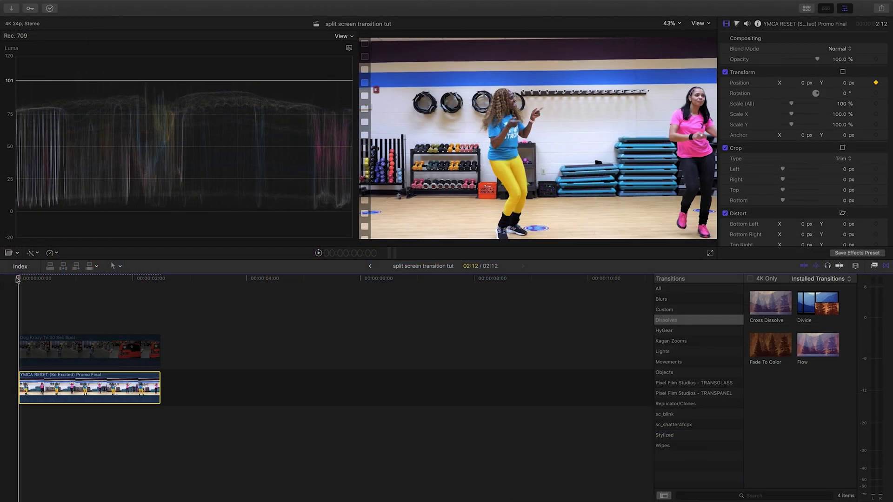
drag(19, 279, 119, 288)
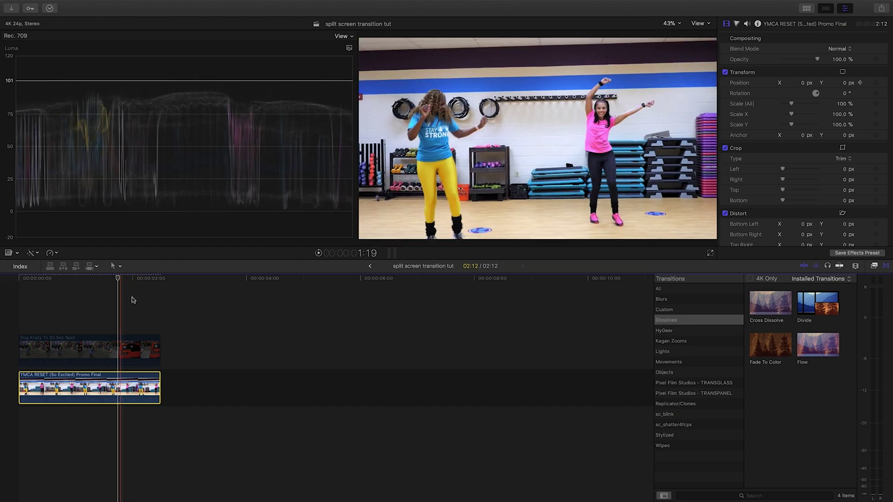
drag(805, 82, 0, 83)
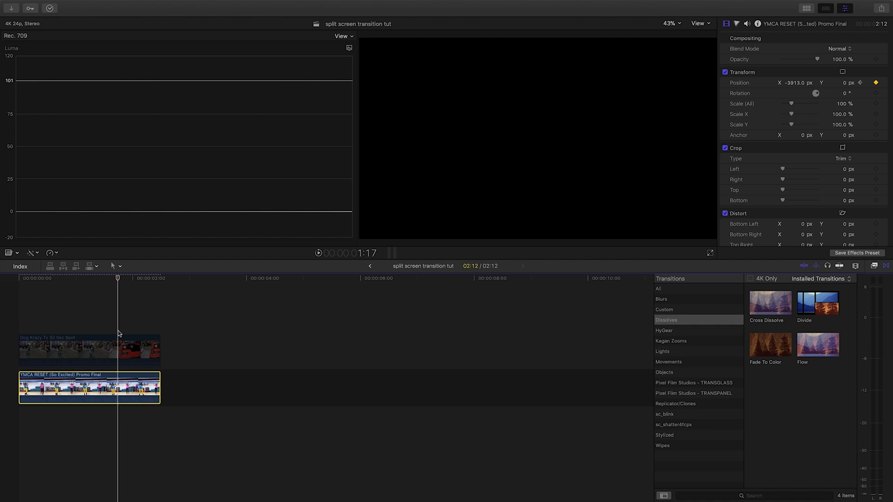
Play back the YMCA clip's slide-out from the start of the timeline.
click(118, 333)
click(20, 285)
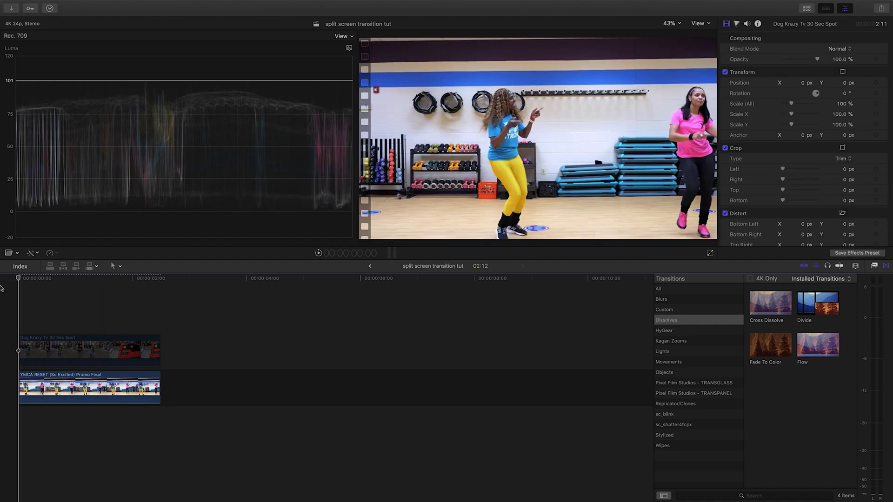
key(space)
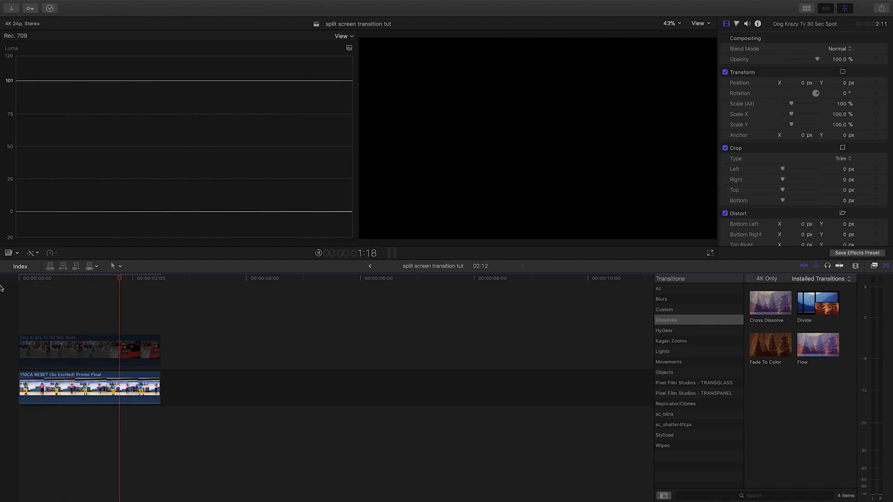
key(space)
Find where the YMCA clip starts leaving the frame and place a marker on the Dog Krazy clip at frame 3.
key(super+equal)
click(14, 318)
drag(27, 277, 167, 293)
click(6, 306)
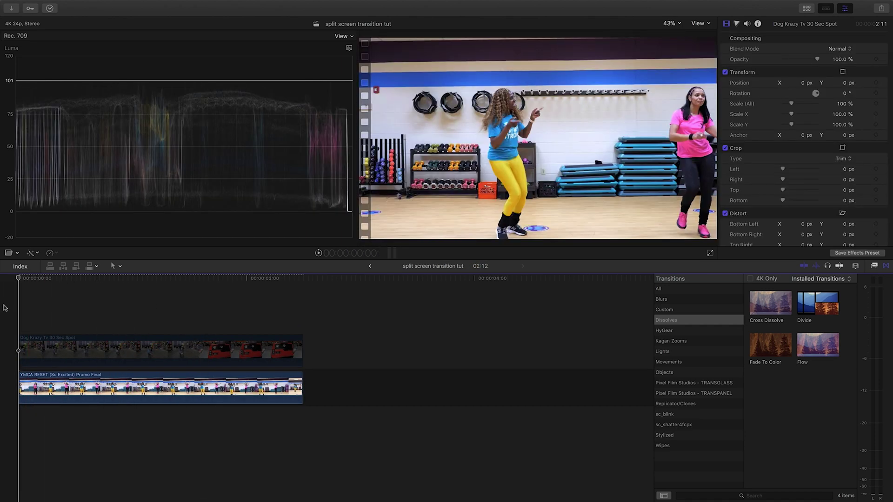
key(space)
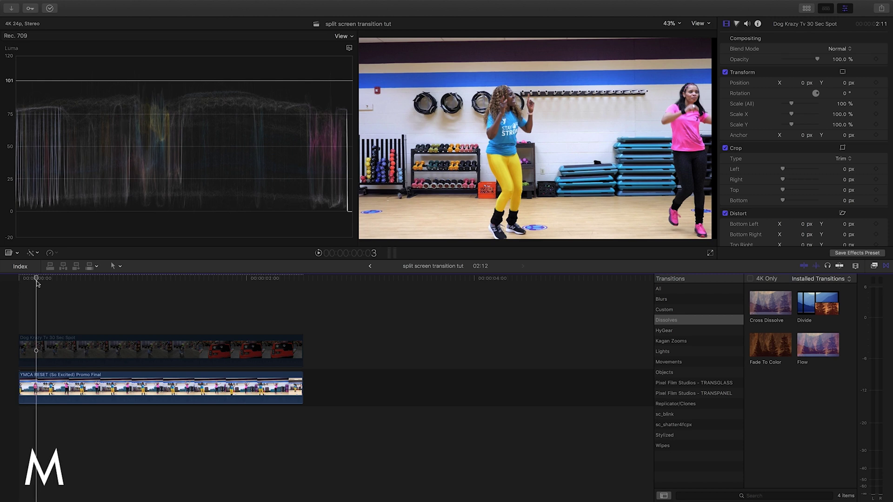
Re-enable the Dog Krazy clip and set its X position to 3853 px at the start of the timeline.
click(32, 347)
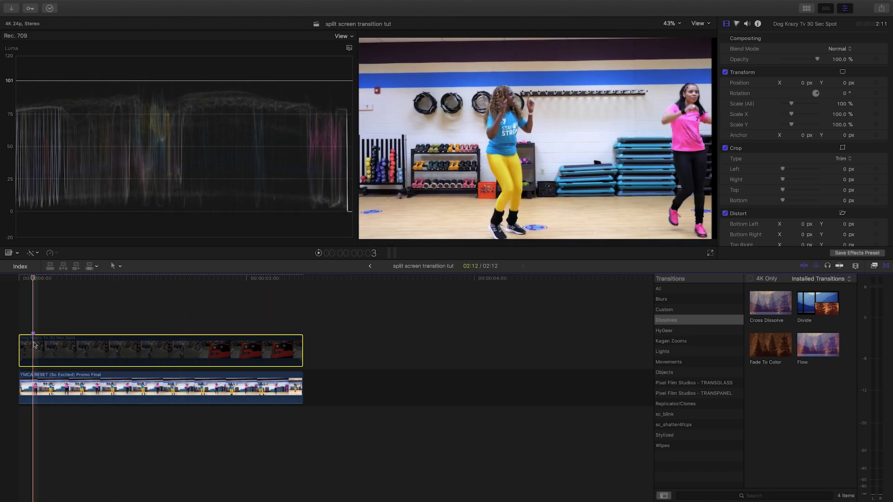
key(v)
key(Home)
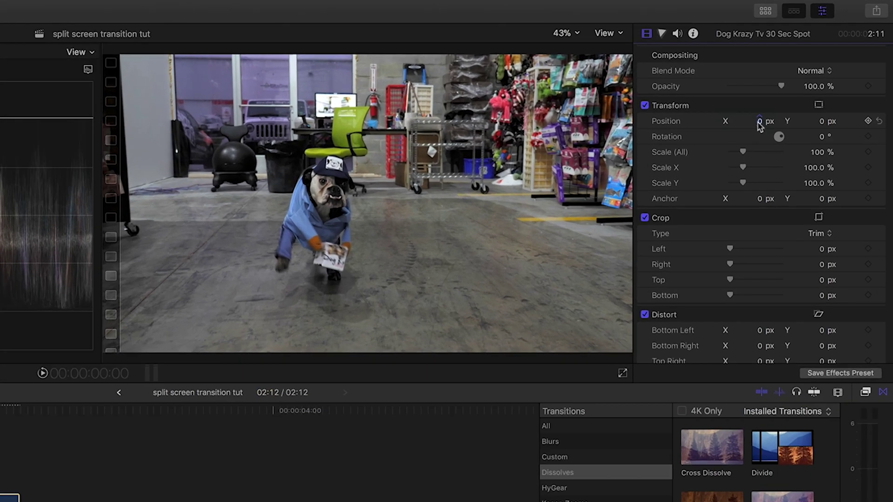
click(802, 84)
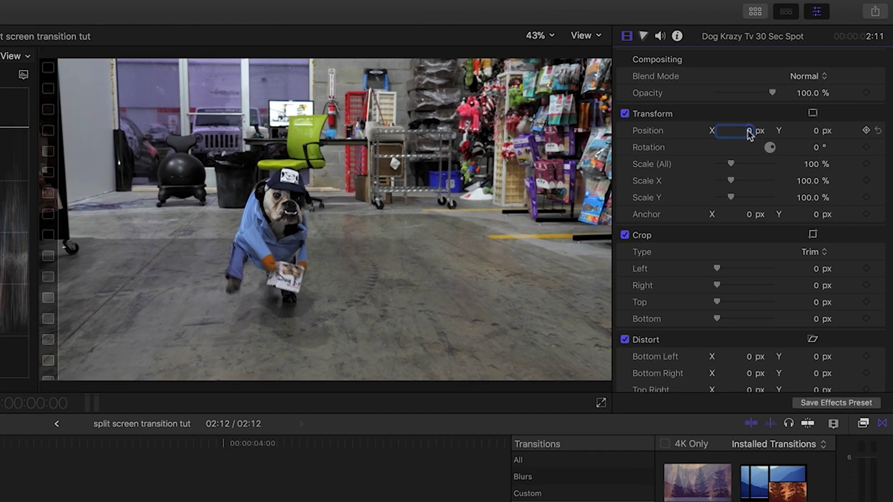
click(747, 131)
drag(748, 123, 748, 21)
drag(822, 123, 891, 123)
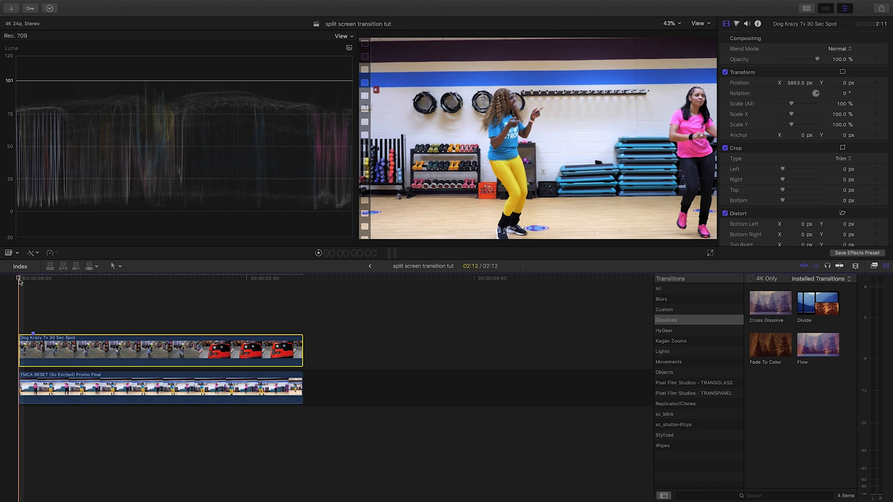
Add a position keyframe to the Dog Krazy clip at frame 3, and set X to 3784 px at frame 4.
drag(19, 280, 33, 282)
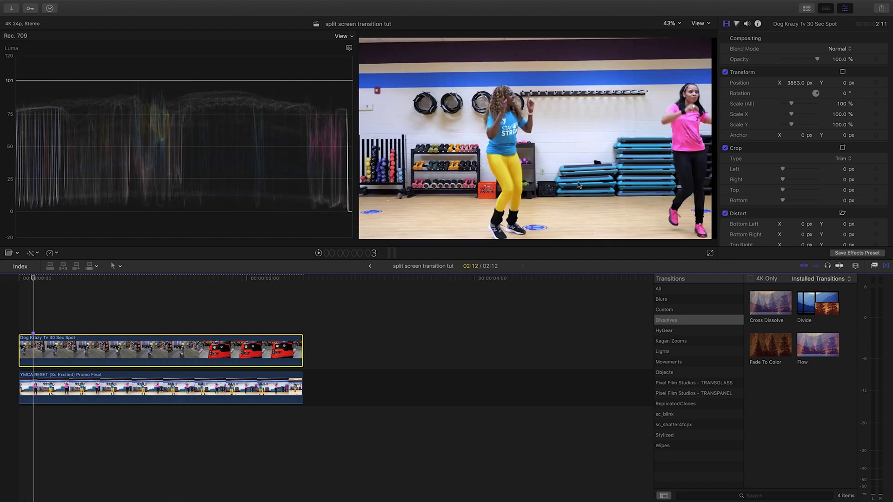
click(876, 84)
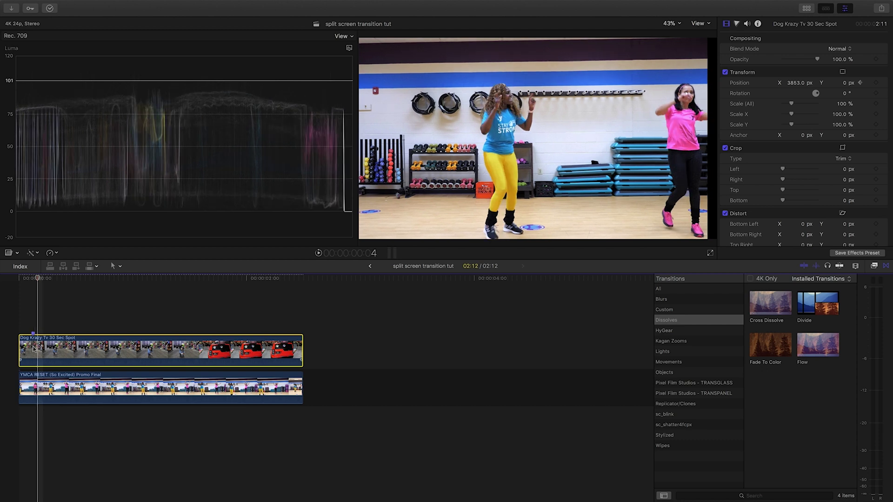
click(795, 84)
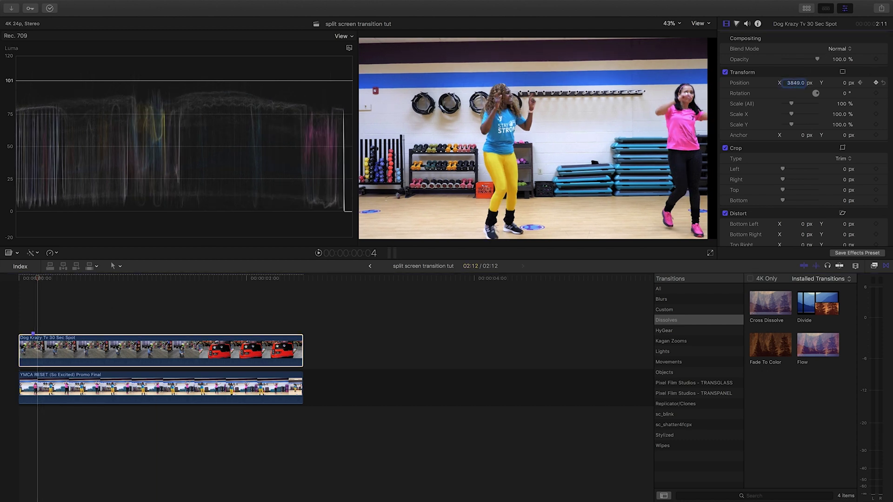
drag(795, 83, 774, 83)
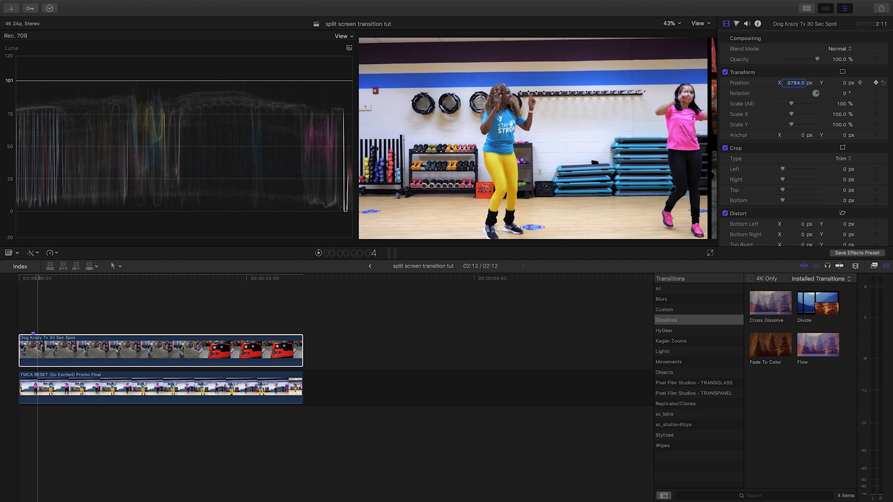
click(39, 348)
Keyframe the Dog Krazy clip's X position to 3750 px at frame 5 and 3684 px at frame 6.
key(Right)
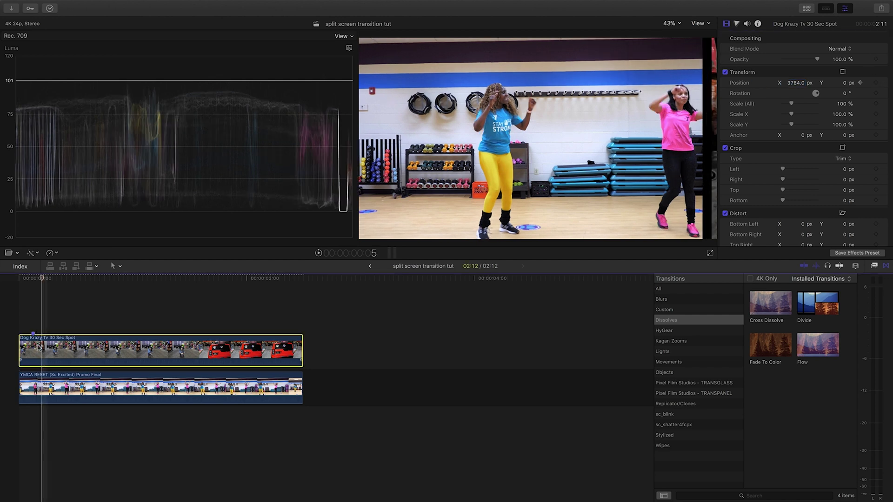
drag(793, 86, 783, 85)
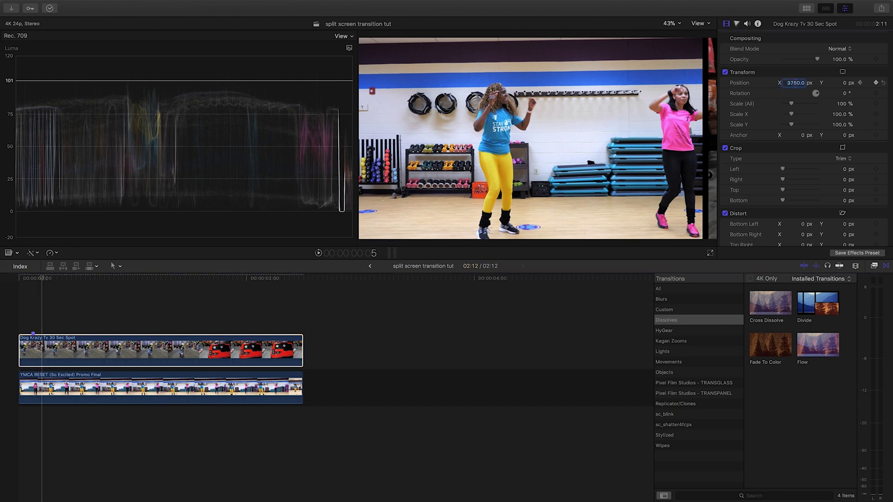
click(37, 344)
key(Right)
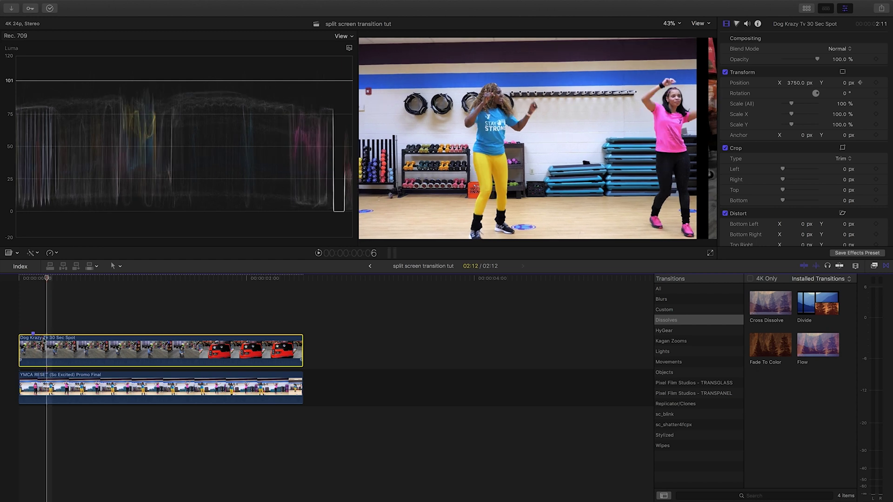
drag(795, 85, 770, 85)
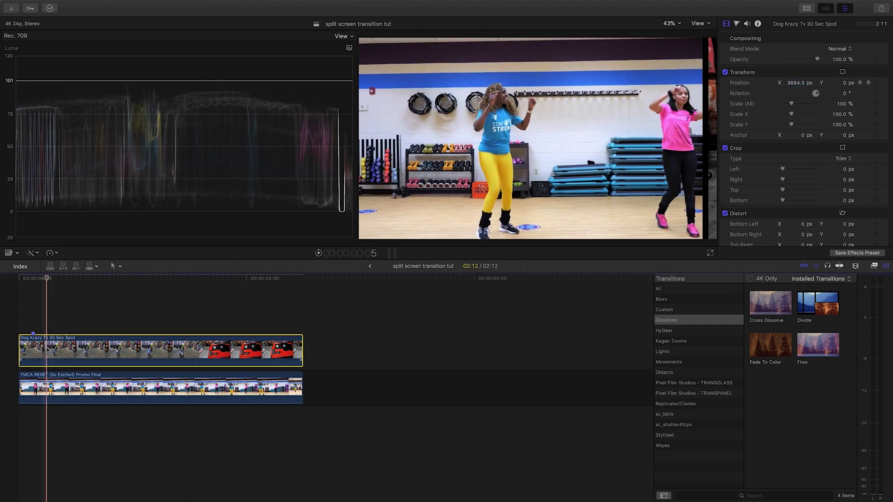
click(48, 351)
key(Right)
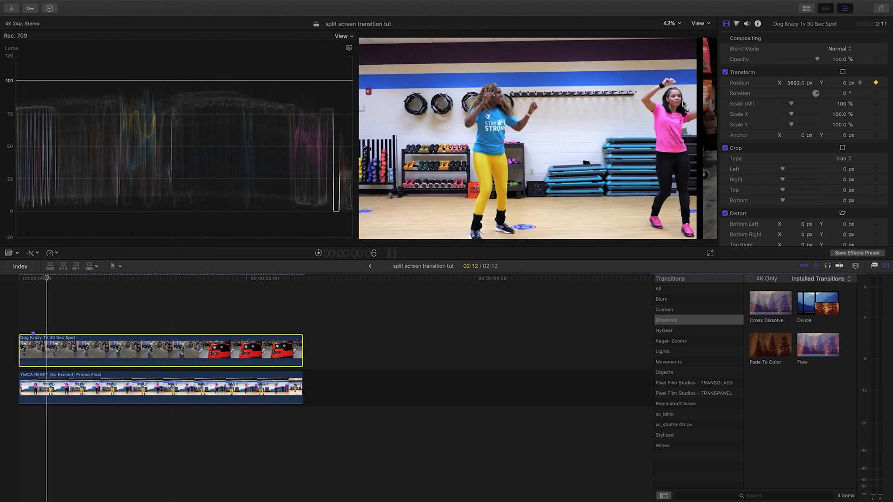
drag(799, 85, 795, 85)
click(48, 352)
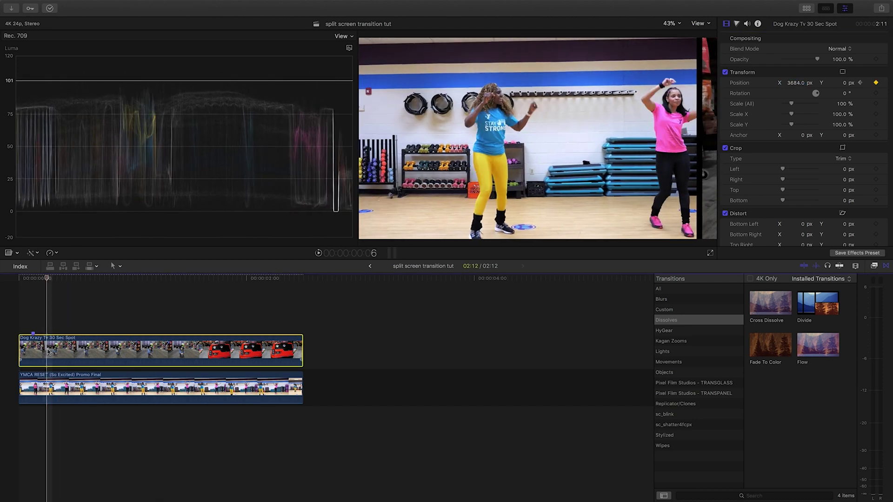
Keyframe the Dog Krazy clip's X position to 3624 px at frame 7 and 3562 px at frame 8.
key(Right)
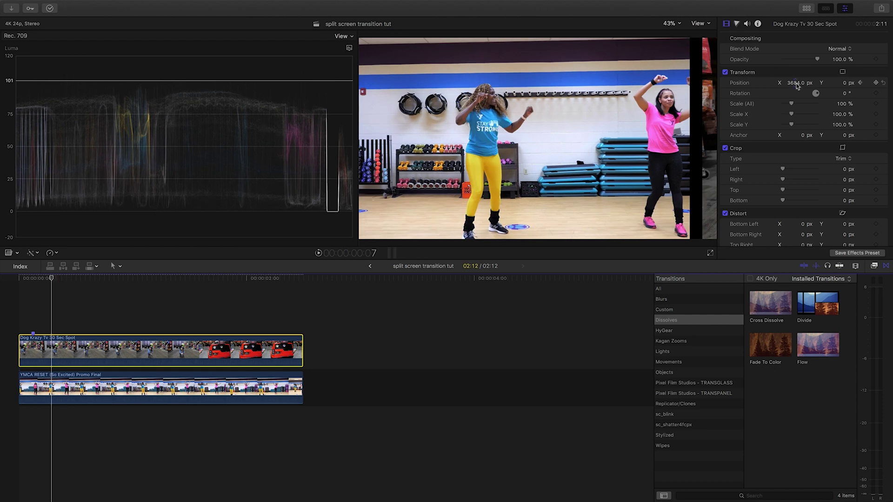
drag(796, 85, 793, 84)
click(53, 352)
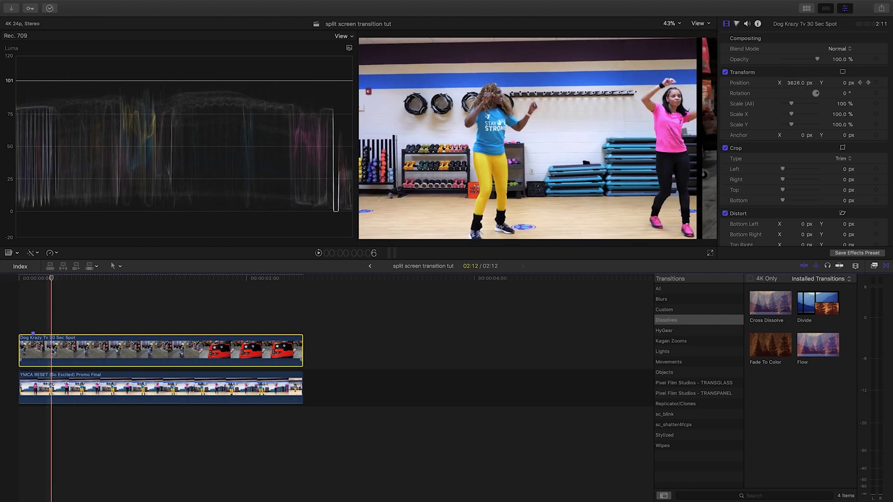
key(Right)
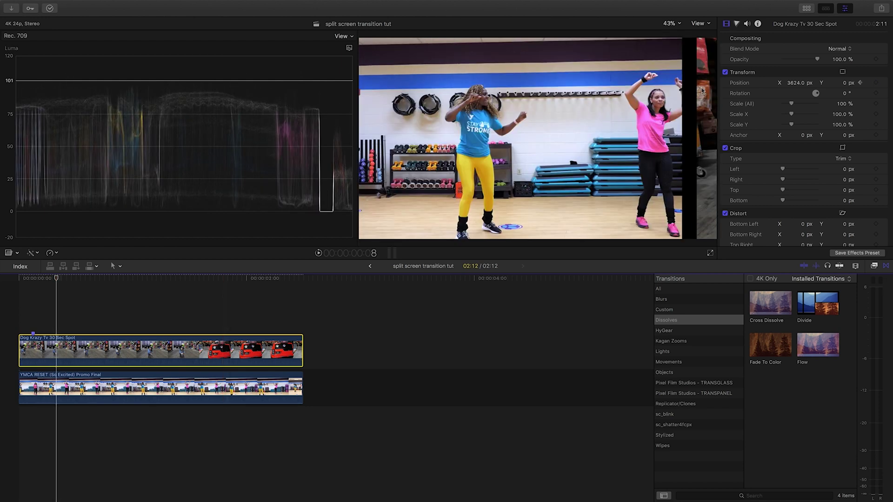
drag(794, 83, 798, 84)
click(56, 347)
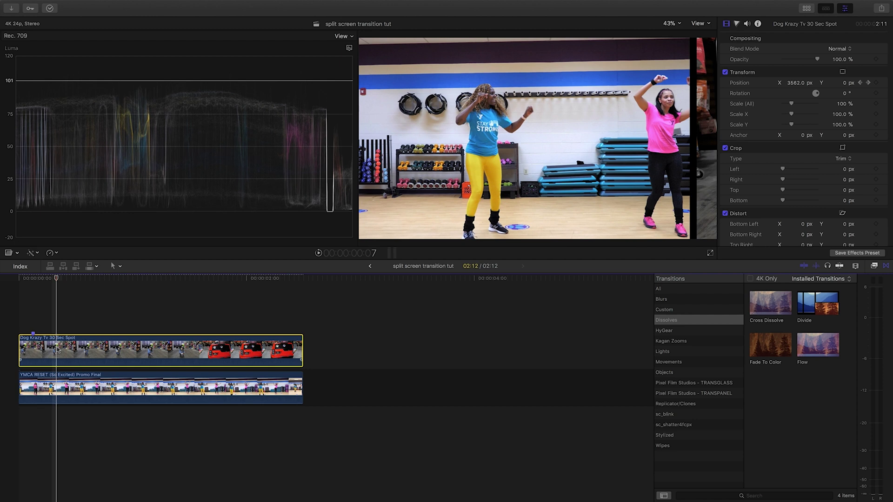
key(Right)
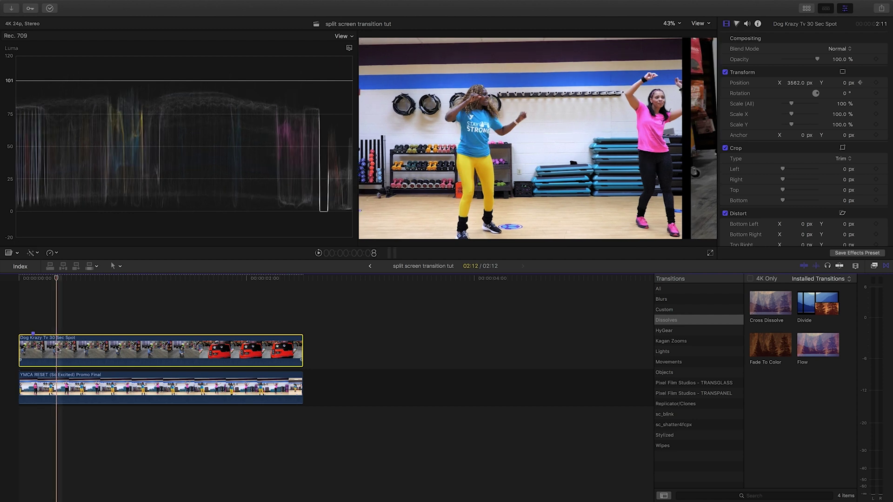
Set the Dog Krazy clip's X position to 3455 px at frame 9.
key(Right)
click(803, 81)
text(3520)
key(Return)
drag(795, 83, 795, 112)
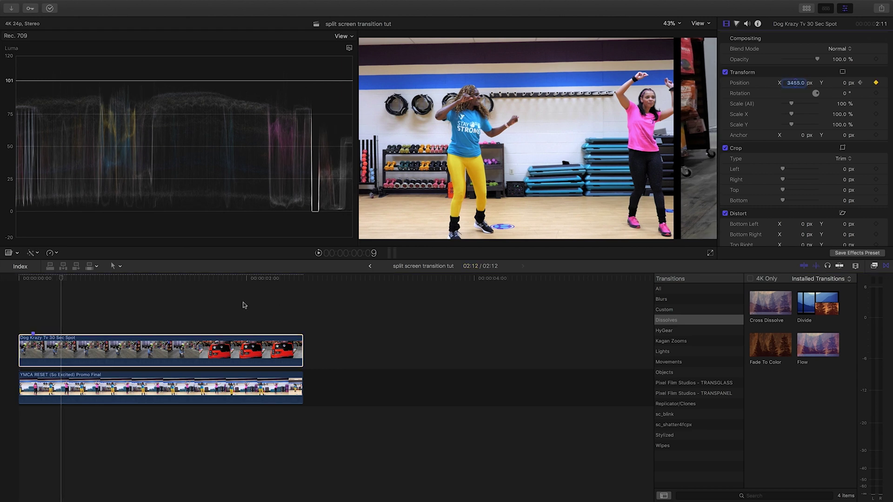
click(62, 363)
Keyframe the Dog Krazy clip's X position frame by frame from frame 10, bringing it to 2382 px at frame 18.
key(Right)
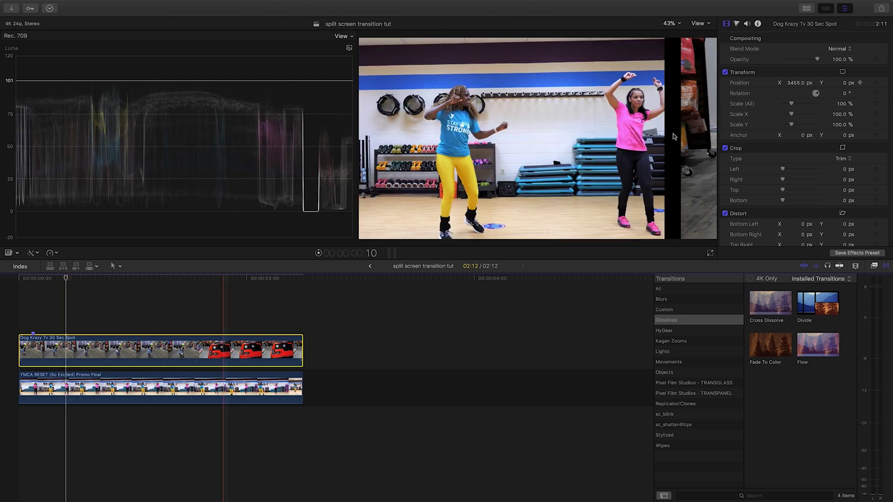
drag(795, 82, 796, 131)
click(67, 362)
key(Right)
key(Right)
key(Right)
Continue keyframing the Dog Krazy clip's X position behind the YMCA clip's edge, bringing it to 576 px at 1:08.
key(Right)
key(Right)
key(Right)
key(Right)
key(Right)
key(Right)
key(Right)
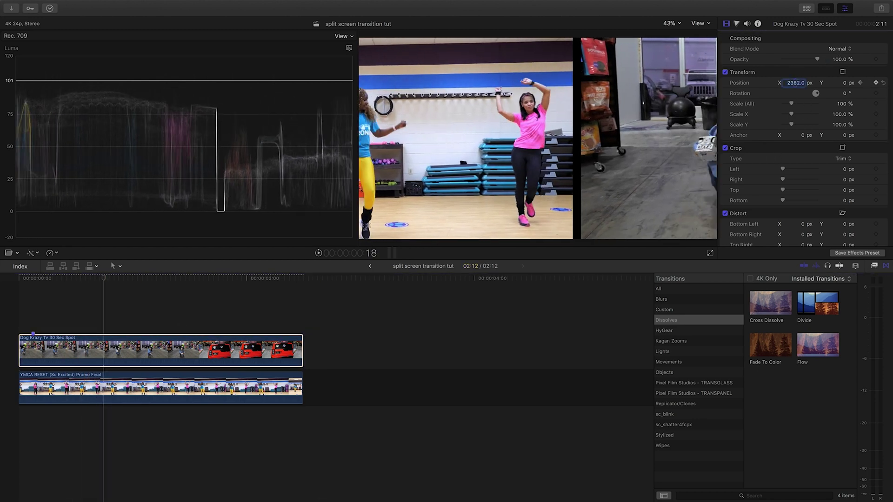
key(Right)
drag(796, 83, 795, 88)
key(Right)
key(Right)
key(Right)
key(Right)
key(space)
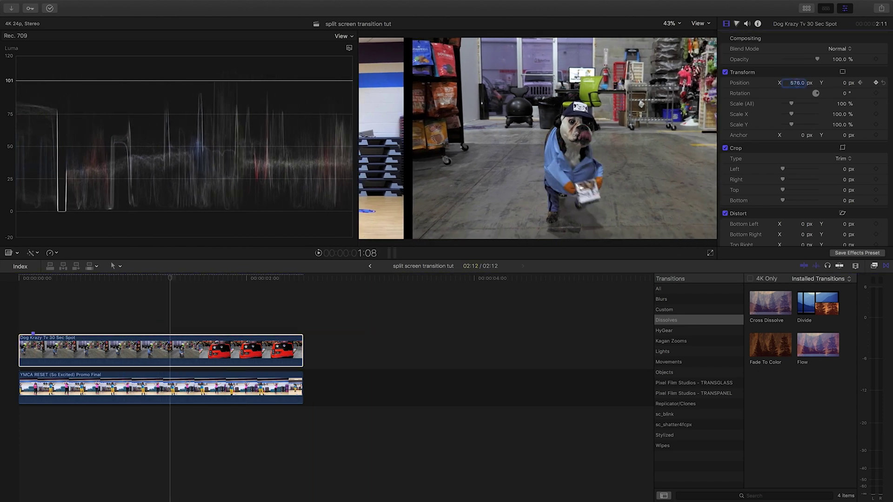
Finish keyframing the Dog Krazy clip's X position, bringing it to 0 px at 1:15.
key(space)
click(795, 83)
drag(796, 83, 793, 94)
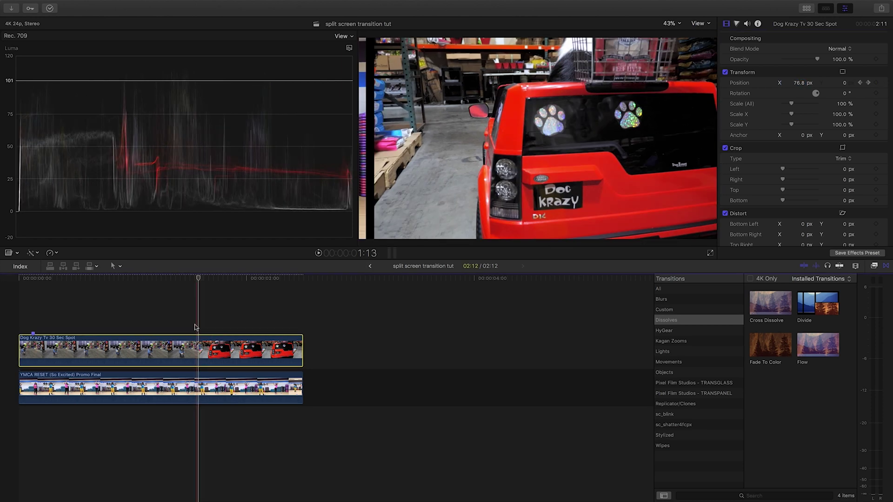
key(Right)
key(Right)
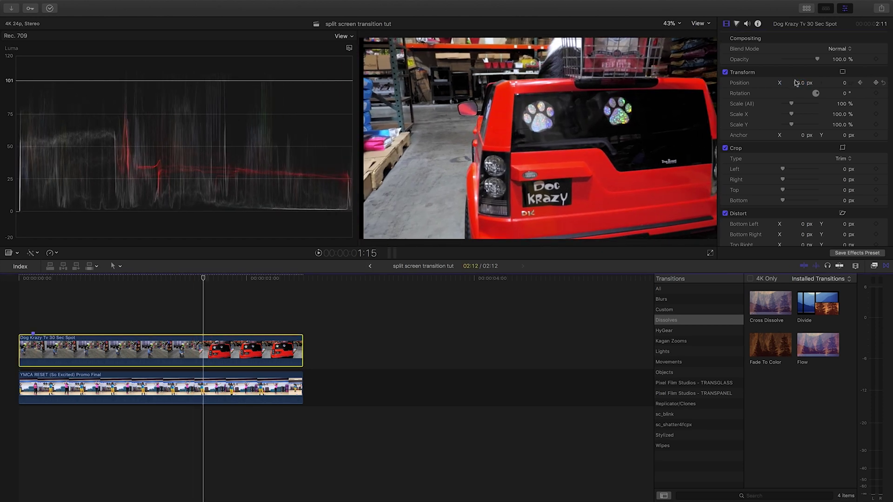
click(798, 83)
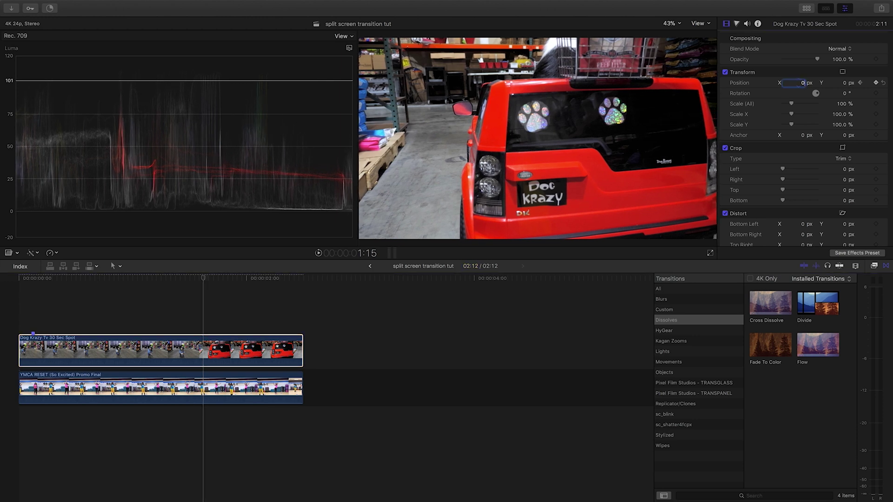
Play back the slide transition from the start and review the gap between the two clips around the one-second mark.
click(206, 320)
key(space)
key(space)
click(14, 325)
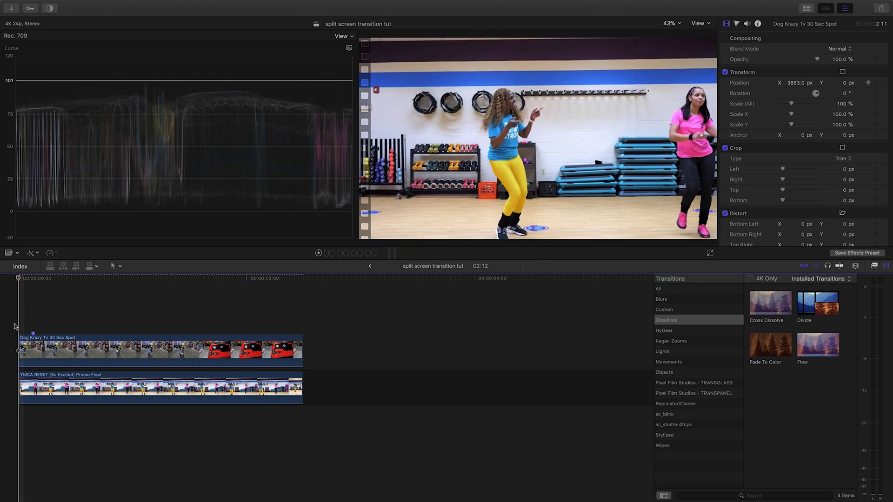
key(space)
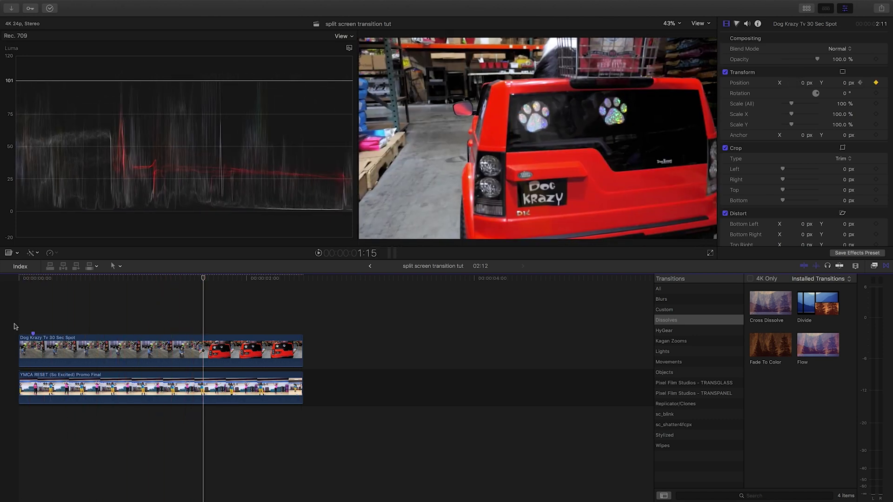
drag(203, 280, 138, 282)
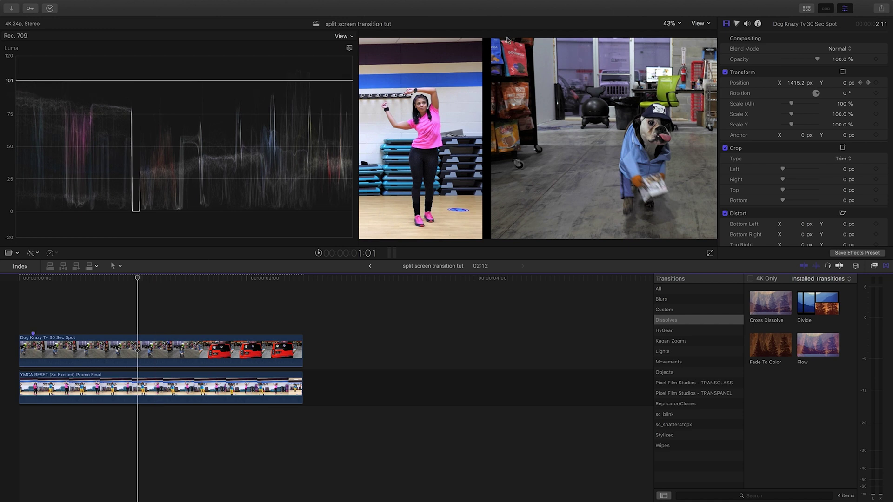
key(space)
key(space)
drag(231, 279, 121, 297)
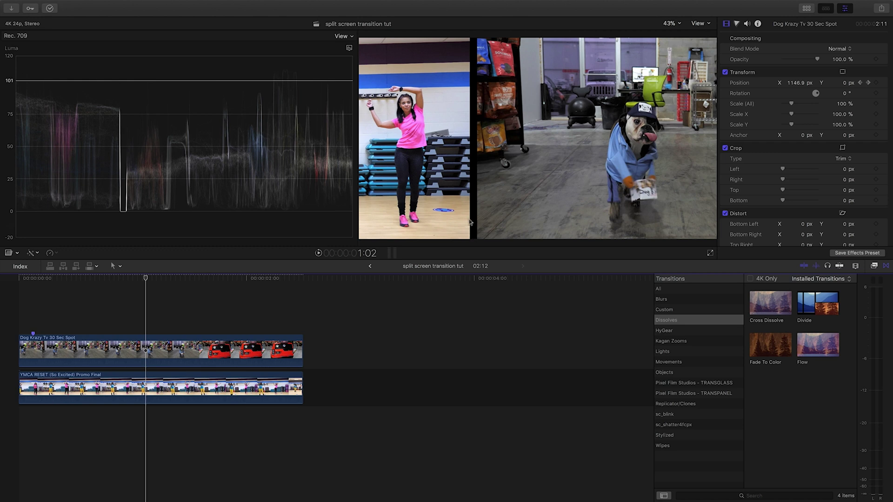
Add a Whites solid generator beneath the YMCA clip from the start of the timeline to fill the gap between clips.
click(806, 8)
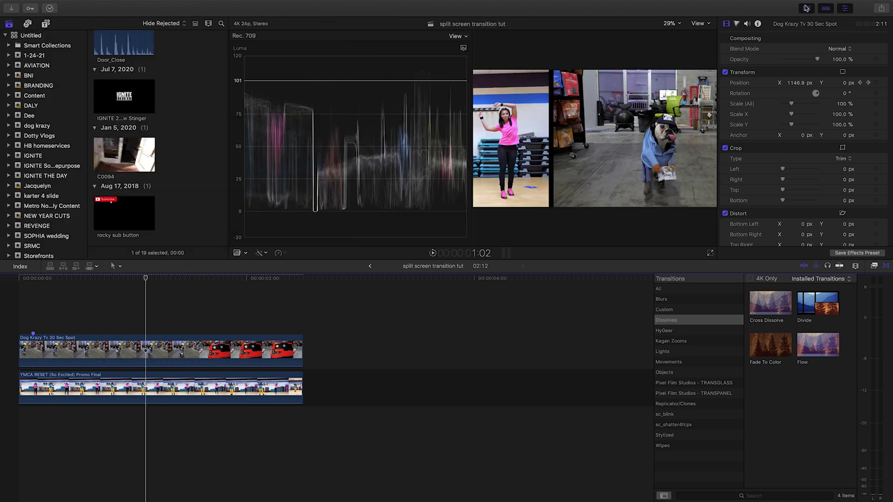
click(45, 24)
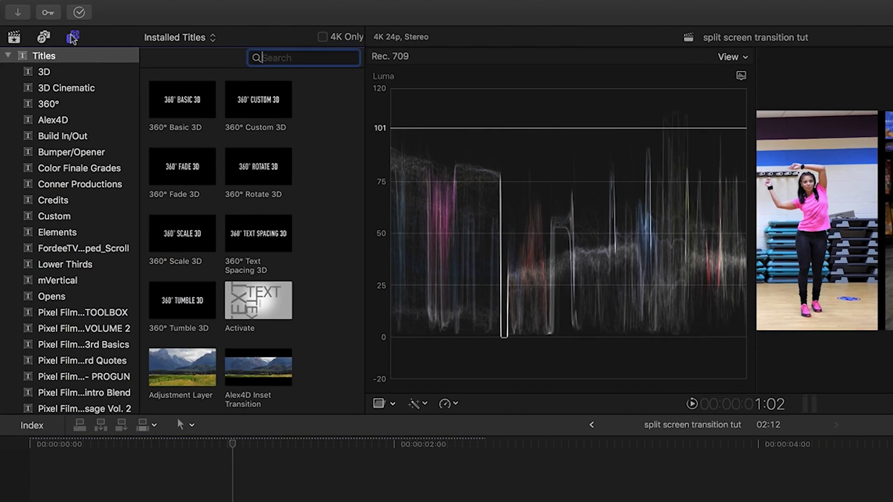
scroll(88, 231, down, 10)
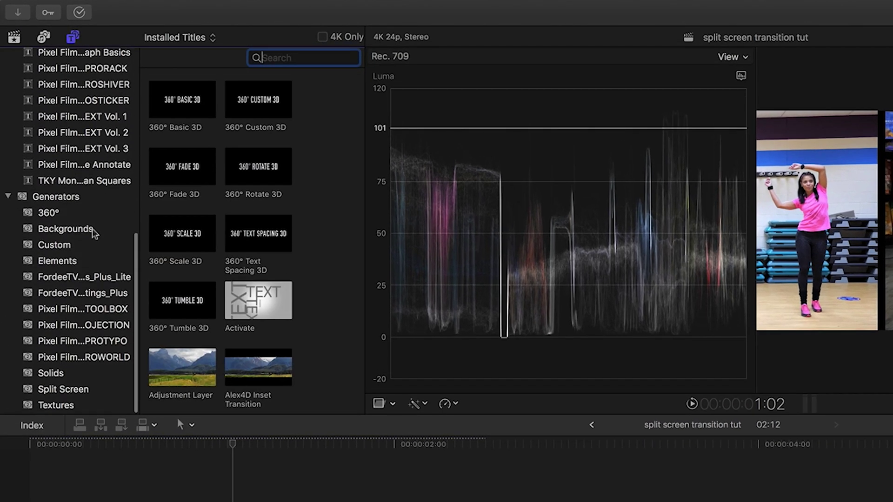
click(46, 376)
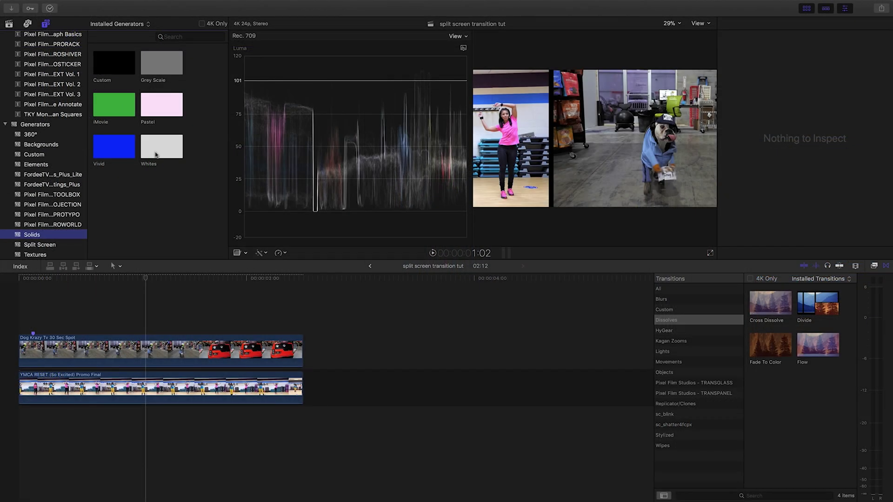
drag(156, 155, 49, 433)
click(107, 328)
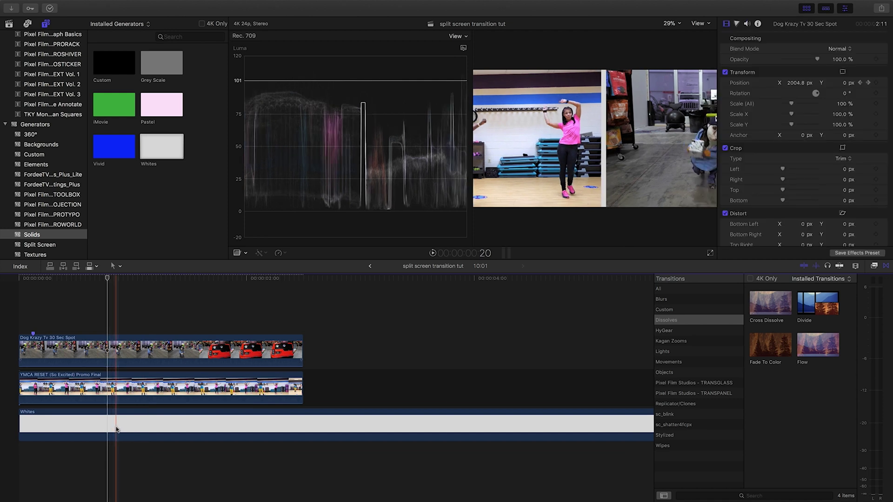
Set the Whites solid's color to Bright White and play back the transition.
click(115, 427)
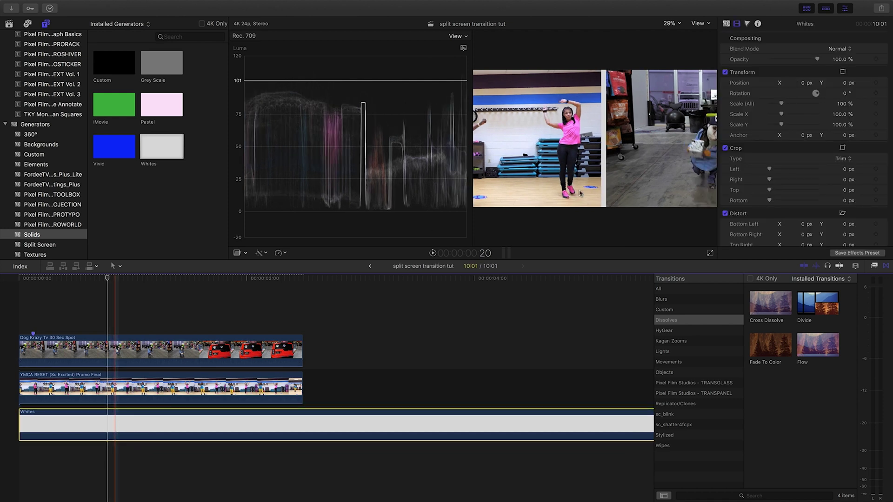
click(726, 23)
click(837, 49)
click(842, 19)
key(space)
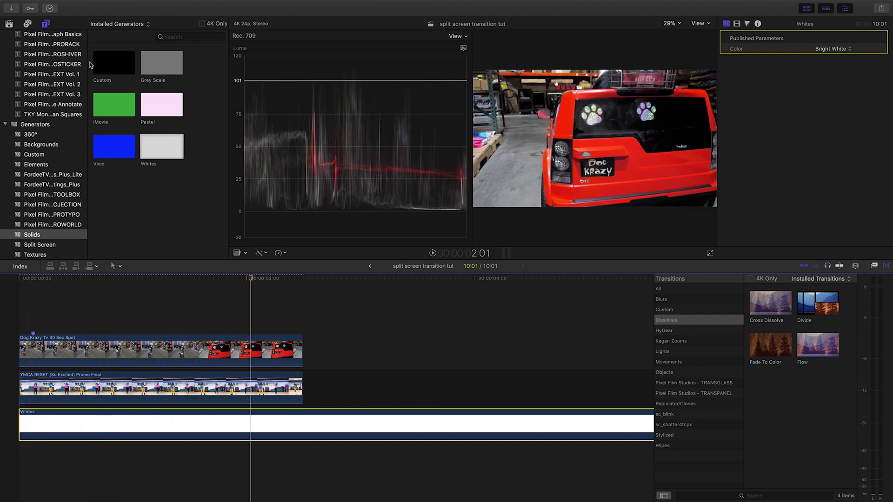
Place a Custom solid between the YMCA clip and the Whites solid, set its color to orange, and play back the transition.
drag(114, 62, 34, 382)
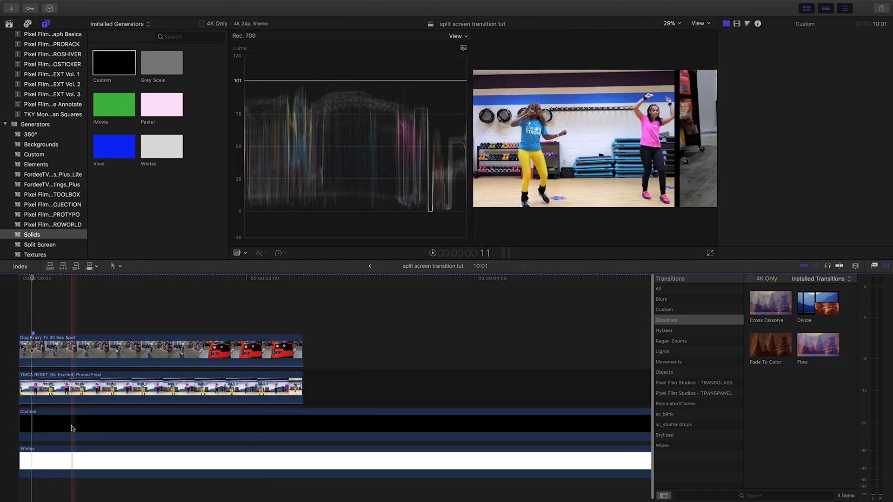
click(83, 424)
click(852, 49)
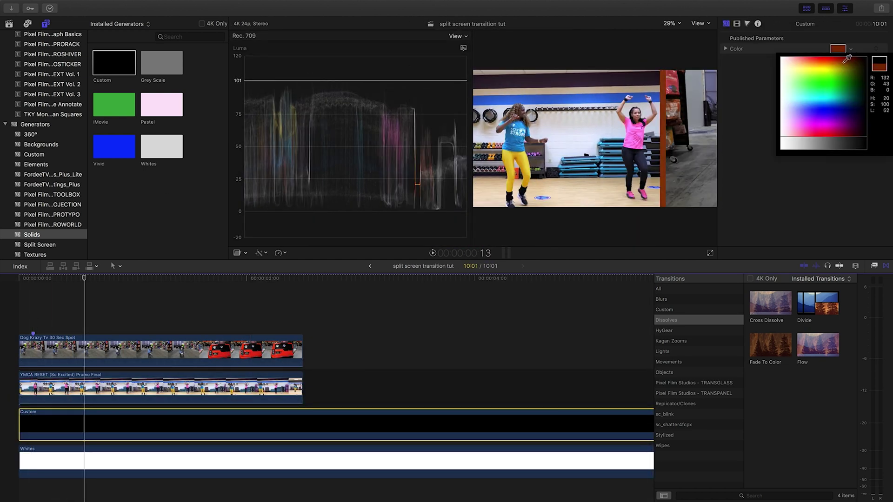
mouse_move(830, 69)
mouse_down()
mouse_move(845, 60)
mouse_move(837, 59)
mouse_up()
click(835, 62)
key(space)
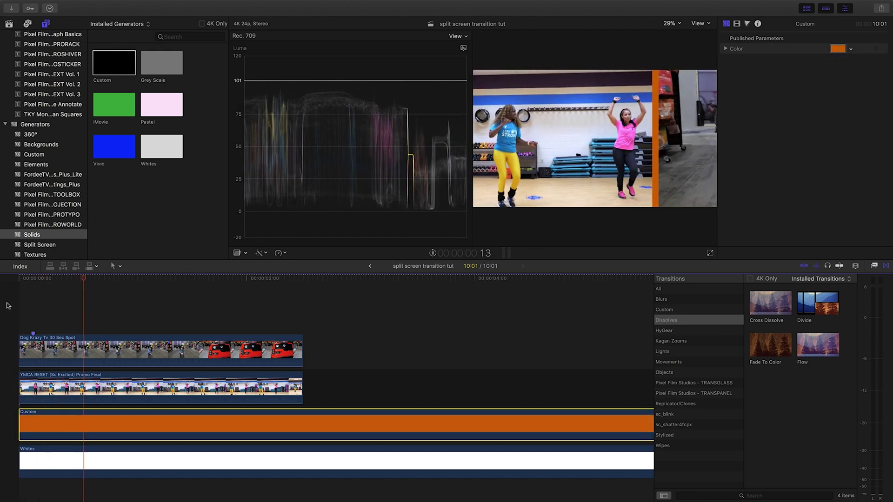
key(space)
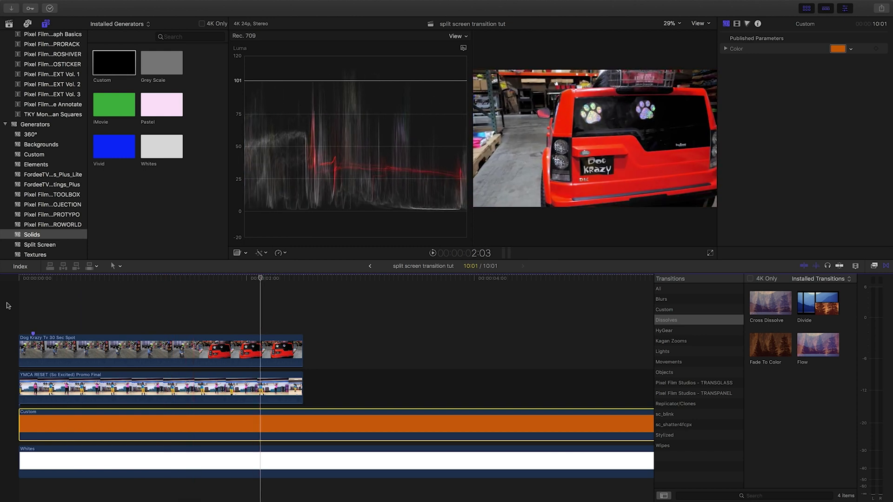